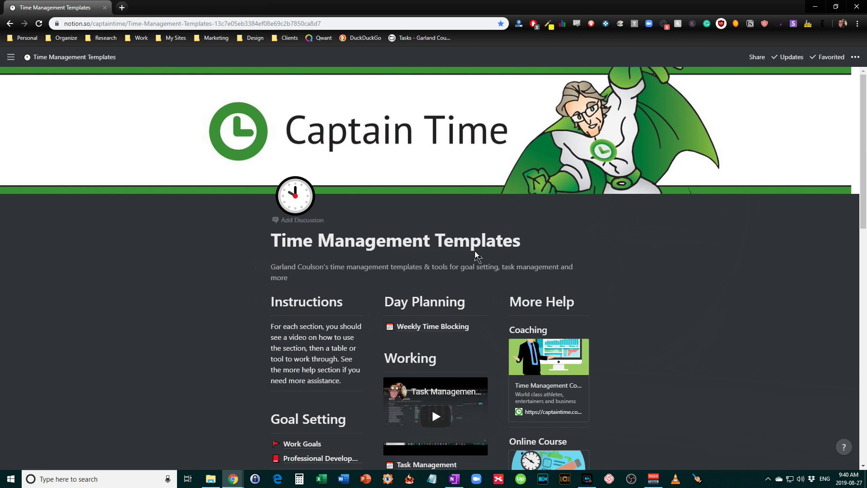
Expand the New Hire Checklist in the Checklists section of the Time Management Templates page.
scroll(376, 304, down, 3)
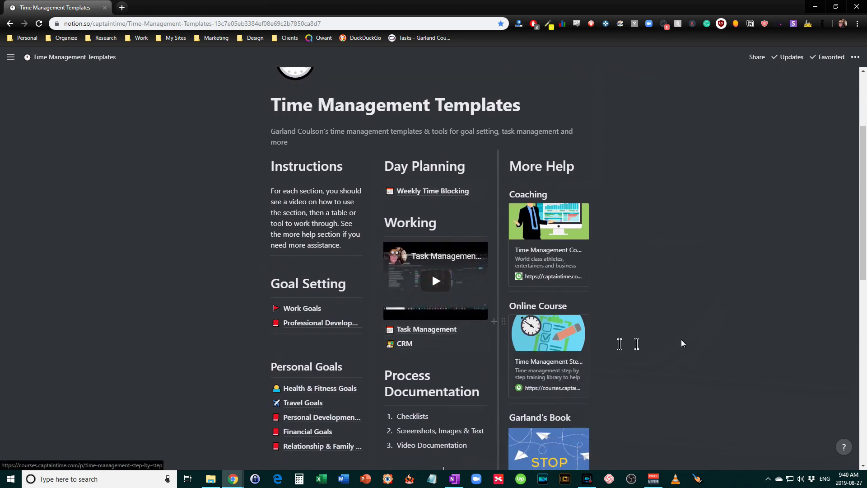
scroll(693, 336, down, 3)
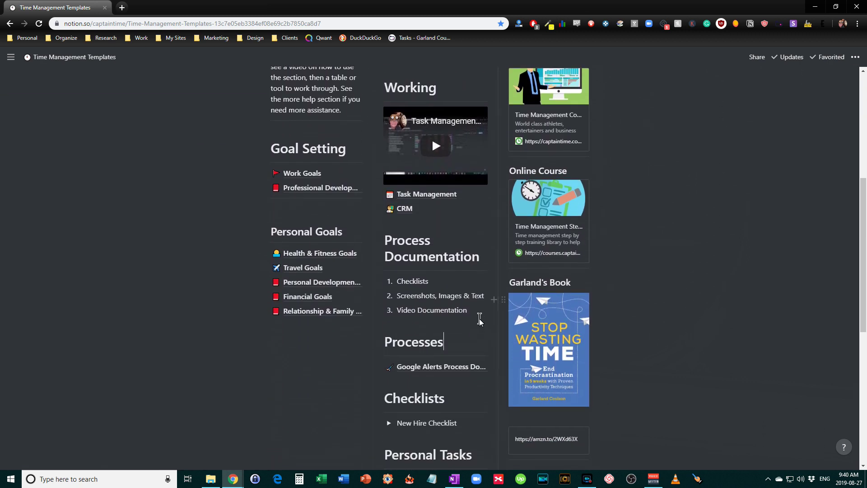
drag(384, 240, 652, 300)
click(652, 300)
scroll(387, 429, down, 3)
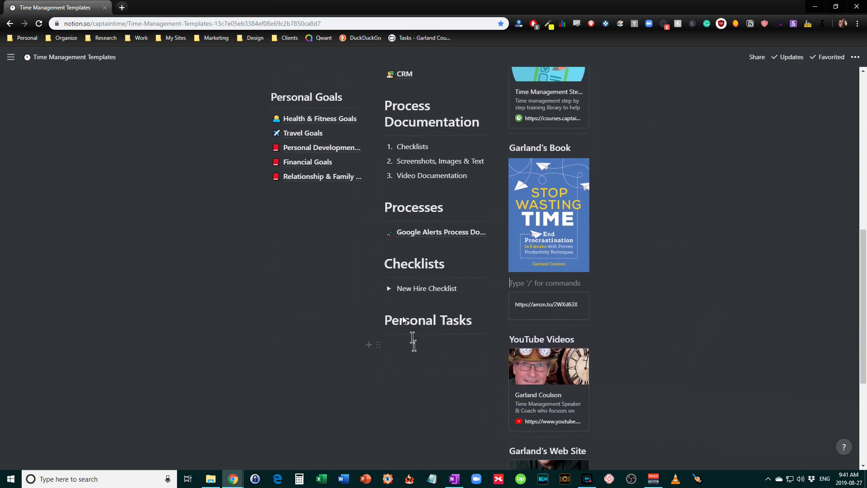
click(390, 291)
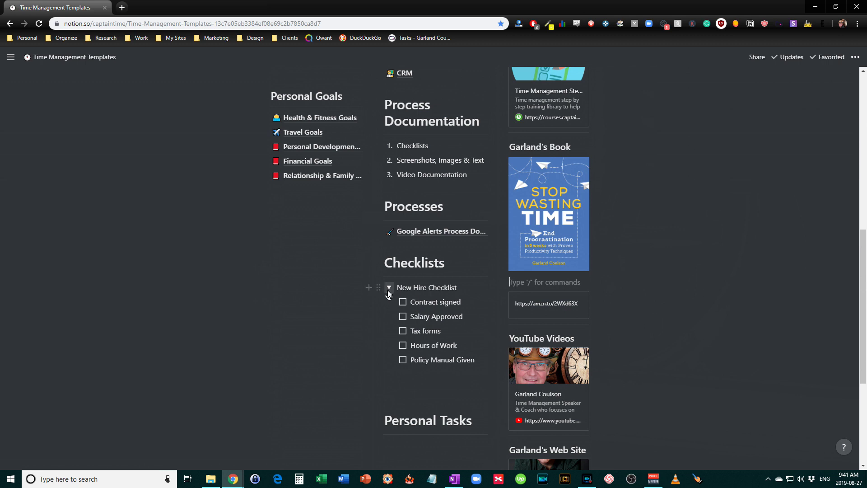
click(389, 288)
click(389, 288)
Add a "Training videos" to-do item after "Policy Manual Given" in the New Hire Checklist.
click(463, 302)
click(464, 317)
click(476, 360)
key(Return)
text(Training videos)
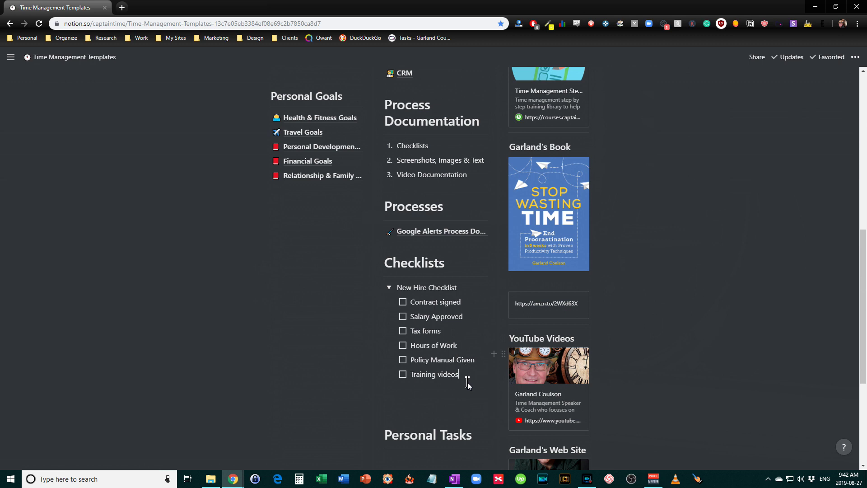
Open the Google Alerts Process Documention page from the Processes section.
scroll(468, 382, up, 2)
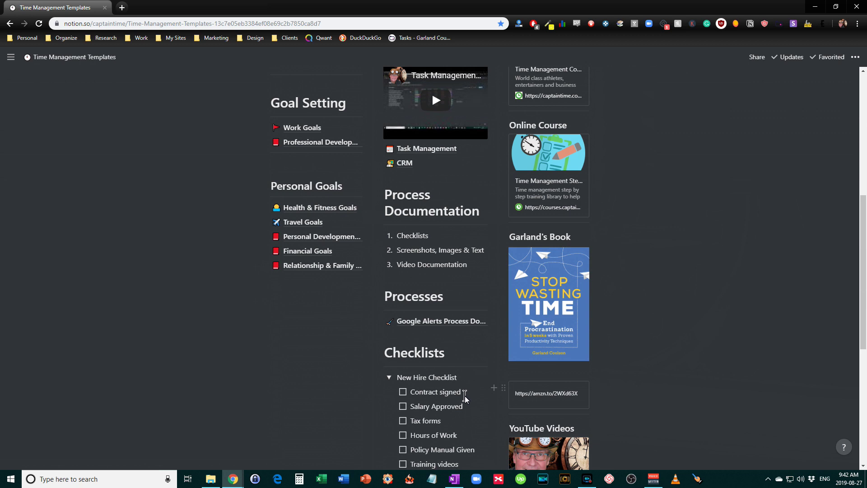
scroll(466, 395, down, 2)
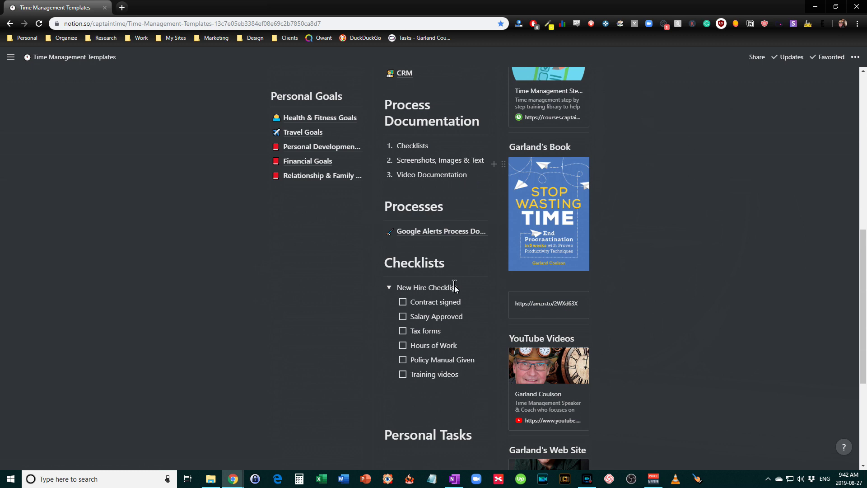
click(589, 485)
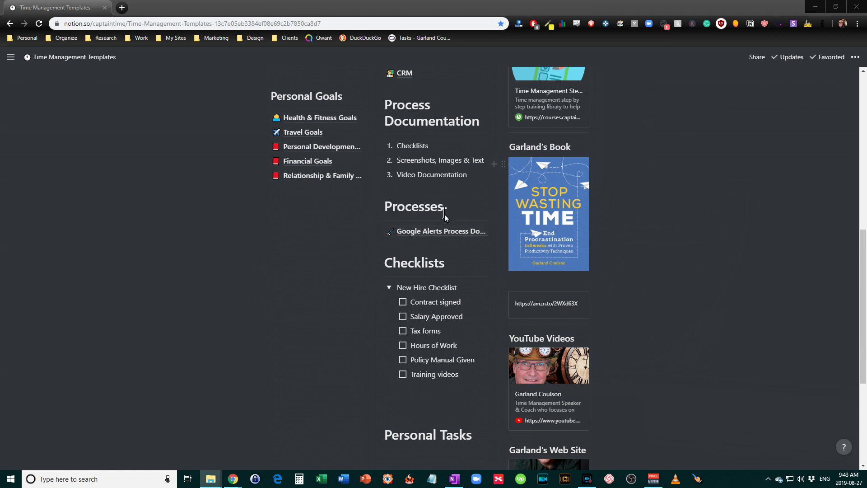
click(404, 235)
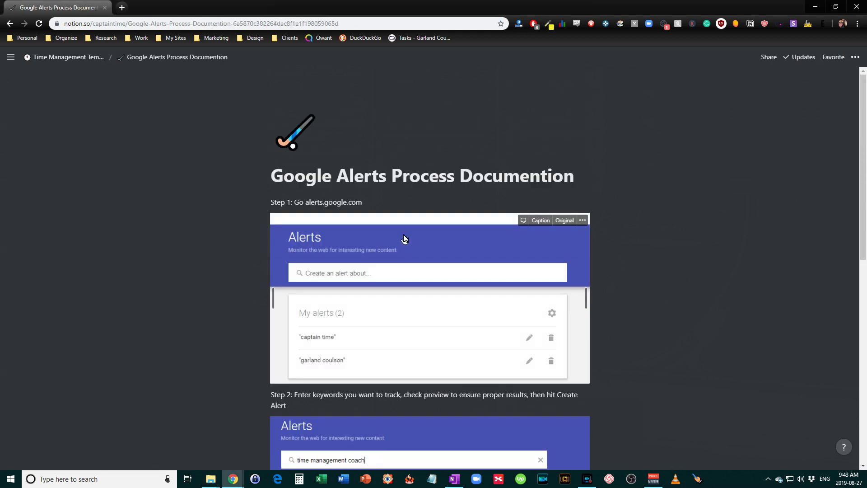
Open alerts.google.com in a new browser tab, alongside the Google Alerts process page.
click(121, 7)
text(g)
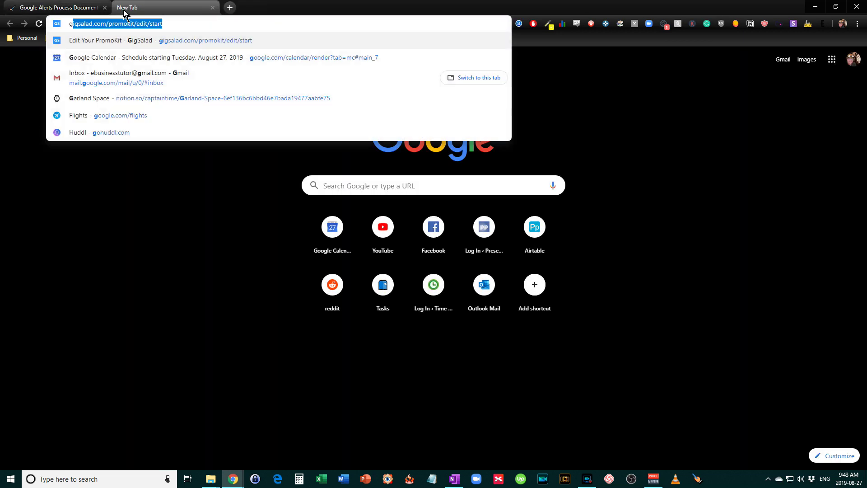
key(BackSpace)
key(BackSpace)
text(alerts.google.com)
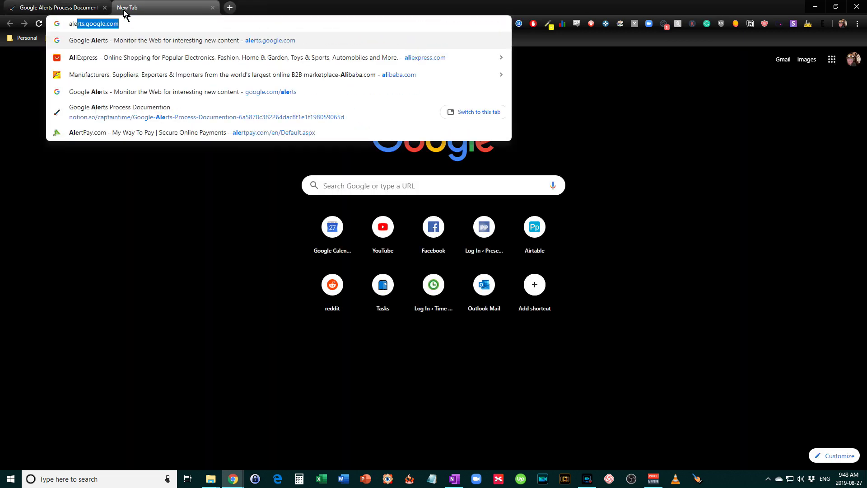
key(Return)
click(91, 8)
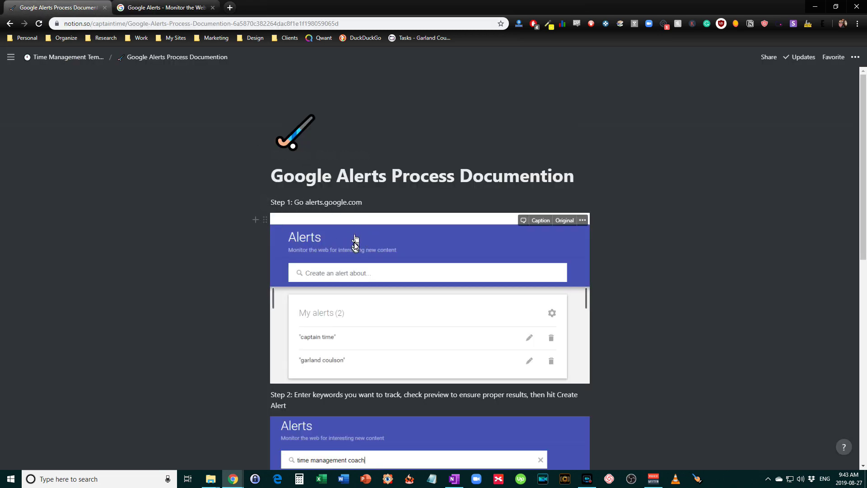
click(181, 7)
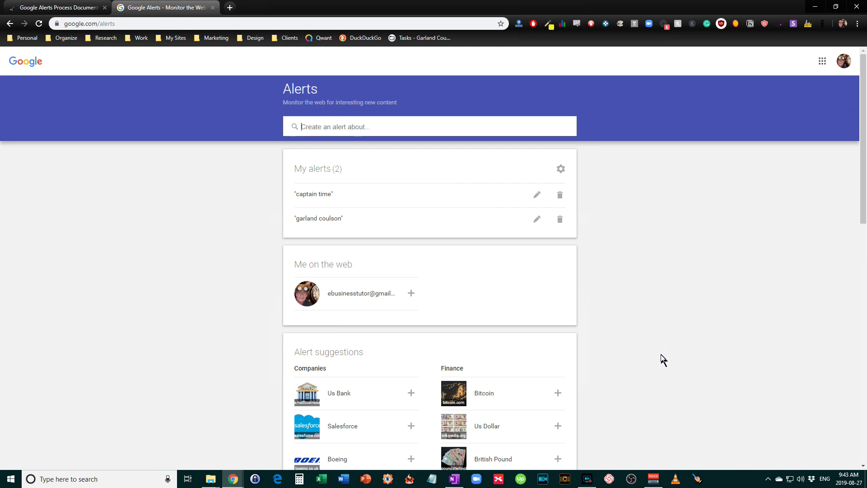
Capture the Alerts search box and My alerts list in the Greenshot image editor and add an arrow pointing up toward the search box.
key(Print)
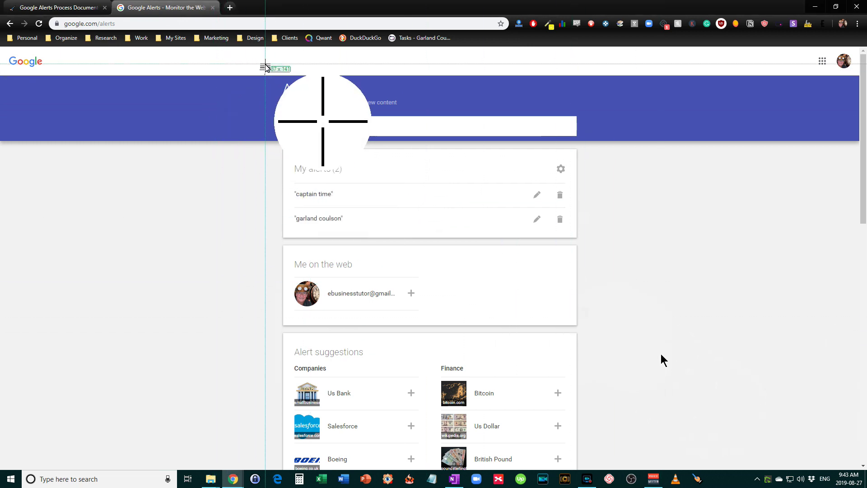
drag(264, 65, 603, 246)
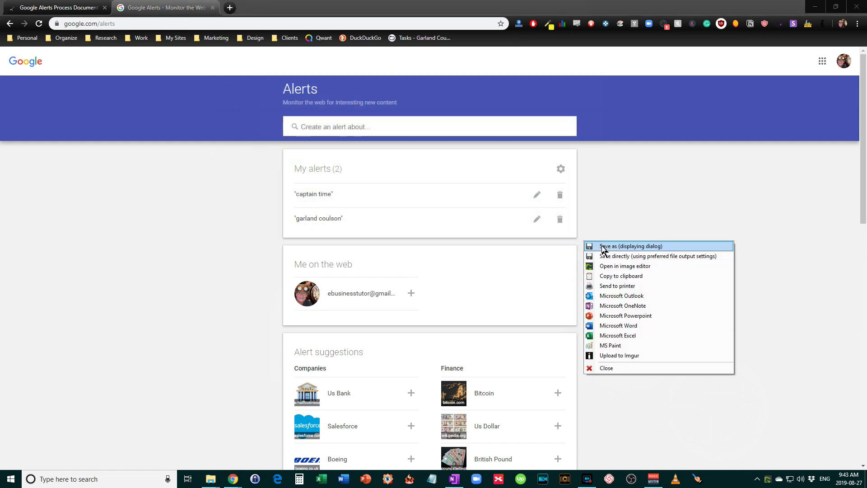
click(626, 269)
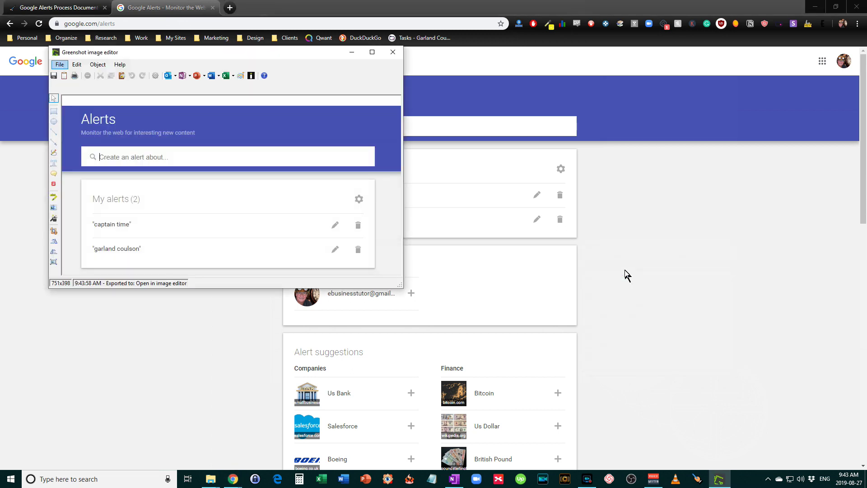
click(54, 142)
drag(215, 223, 159, 167)
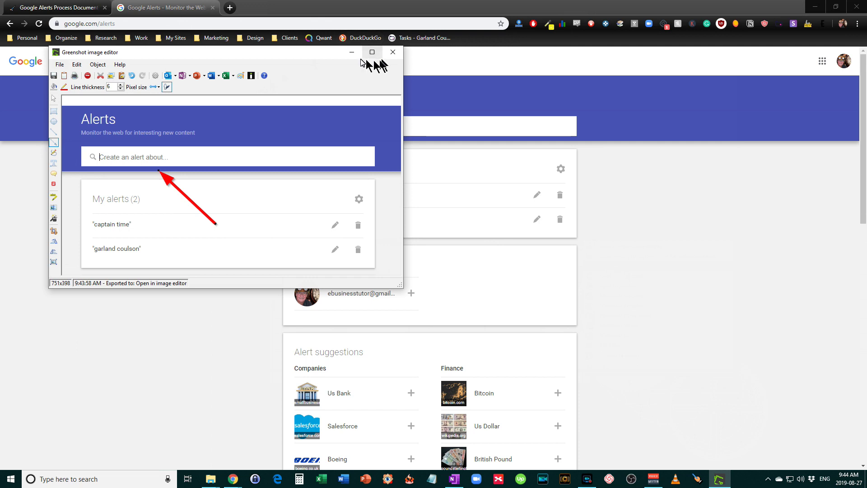
Return to the Google Alerts process page and examine its written steps and annotated screenshots.
click(81, 9)
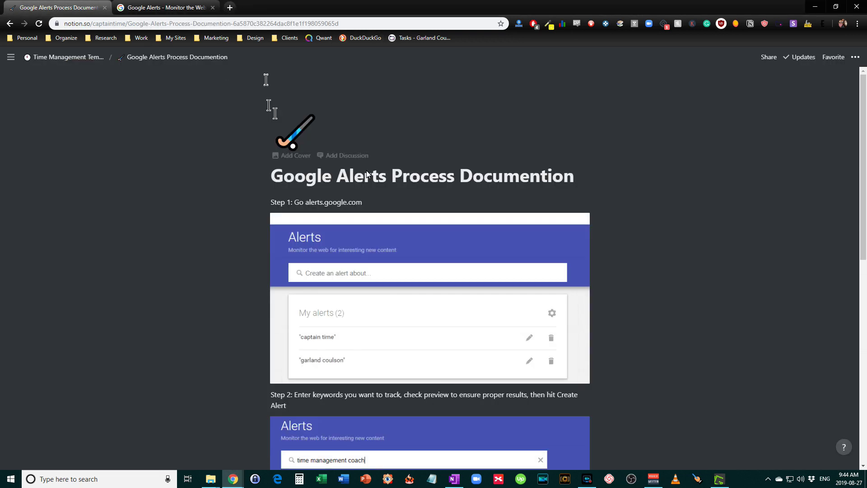
click(397, 257)
scroll(273, 406, down, 6)
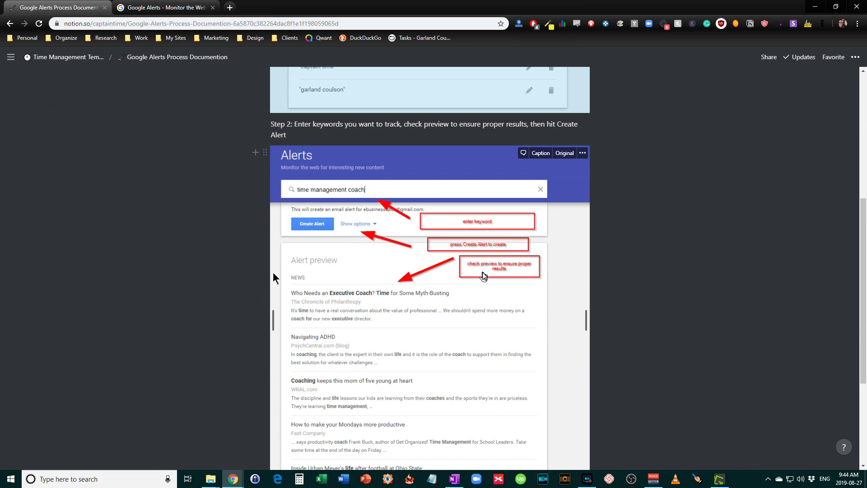
scroll(484, 275, down, 4)
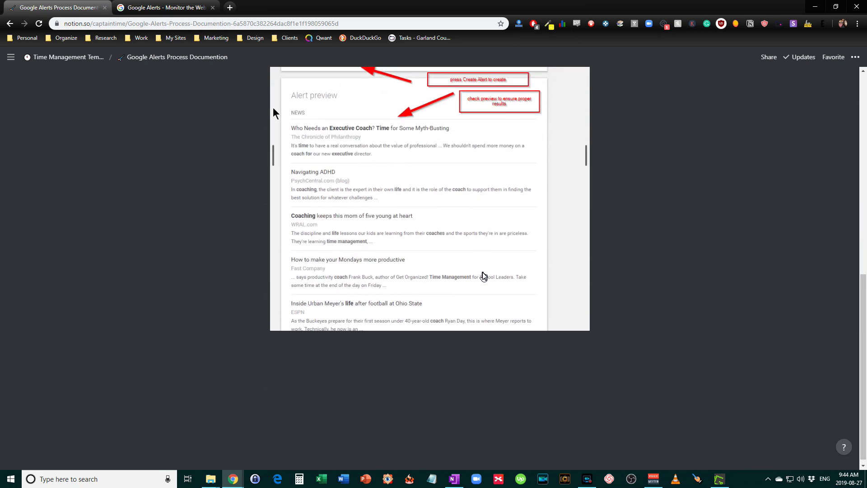
scroll(484, 276, up, 8)
scroll(484, 276, up, 2)
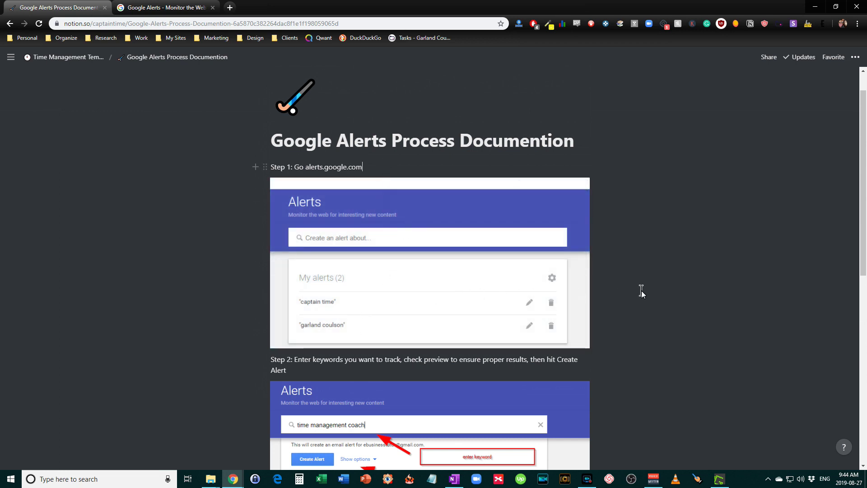
scroll(275, 384, down, 4)
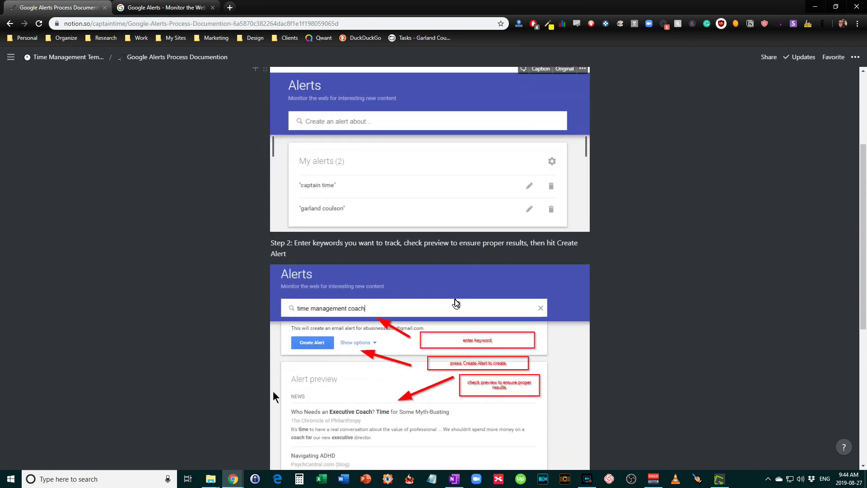
scroll(455, 303, down, 3)
scroll(455, 302, up, 3)
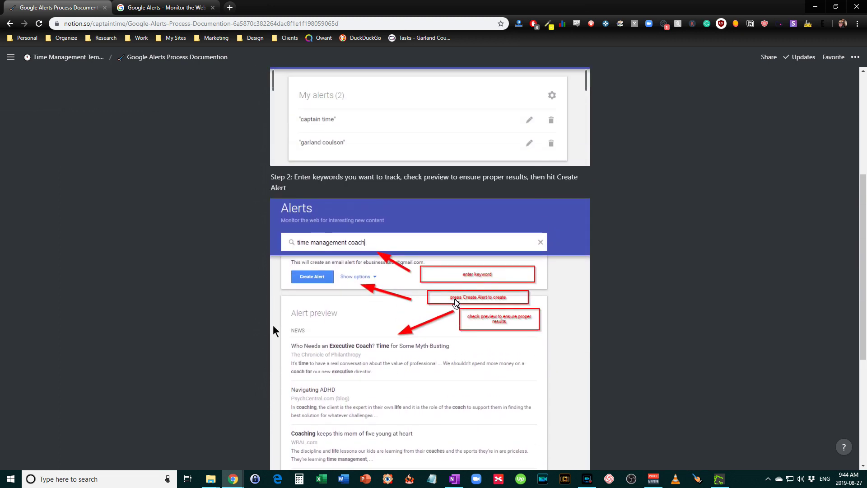
scroll(273, 384, up, 2)
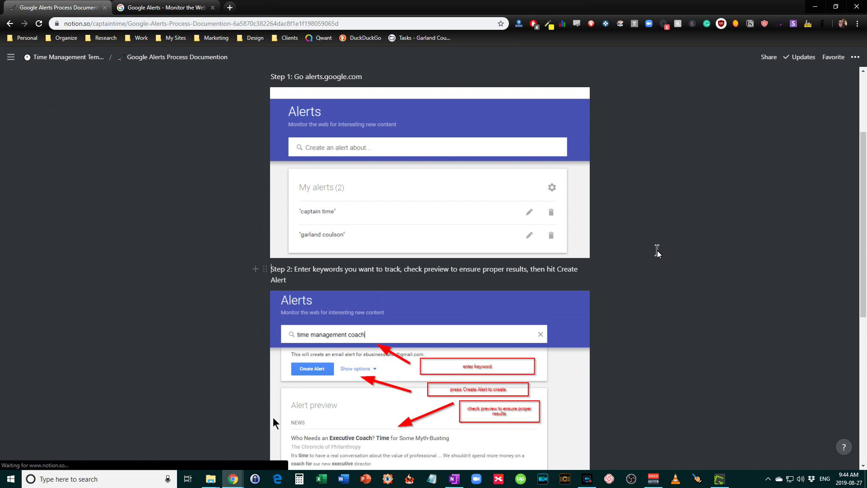
scroll(657, 250, up, 2)
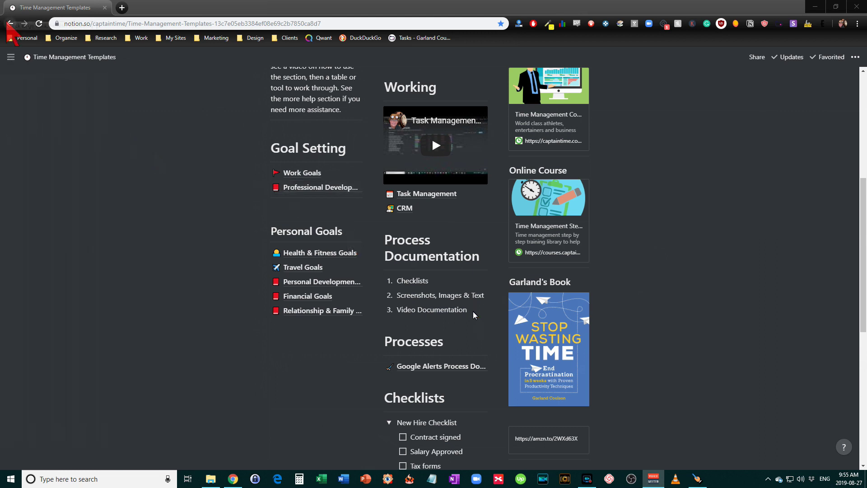
Open Loom in a new tab and copy the share link of the "Dashboard | KWFinder.com" video.
click(122, 8)
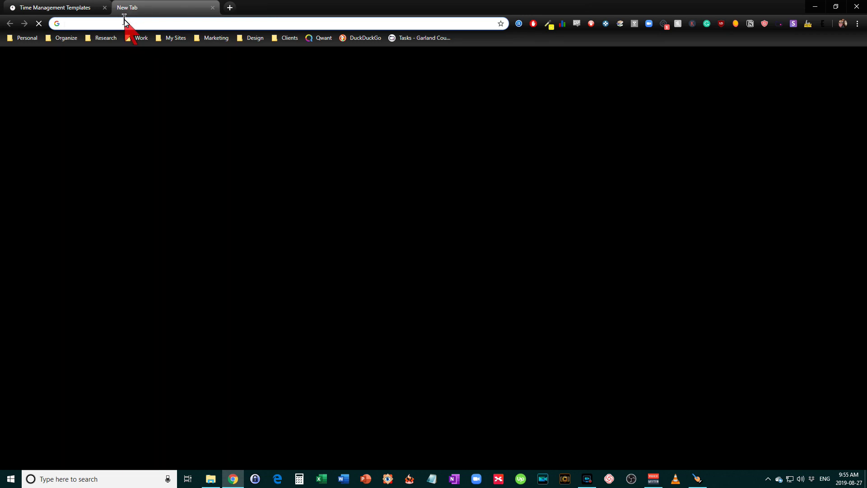
text(loo)
key(Return)
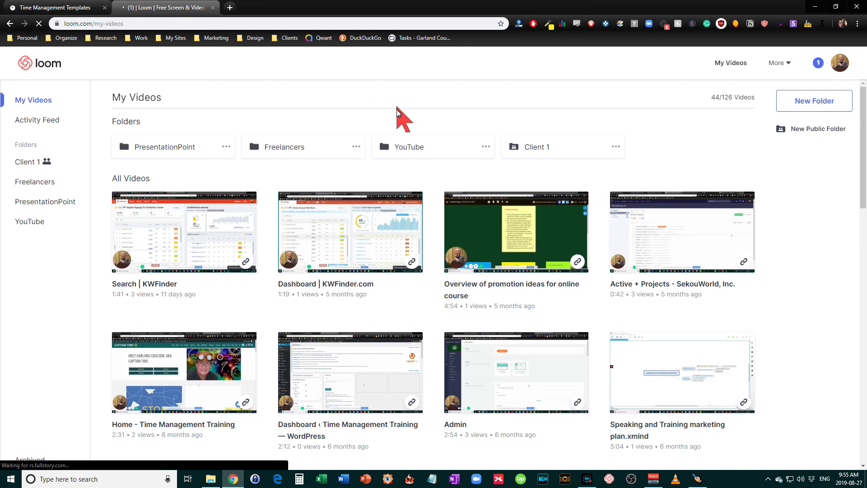
click(361, 262)
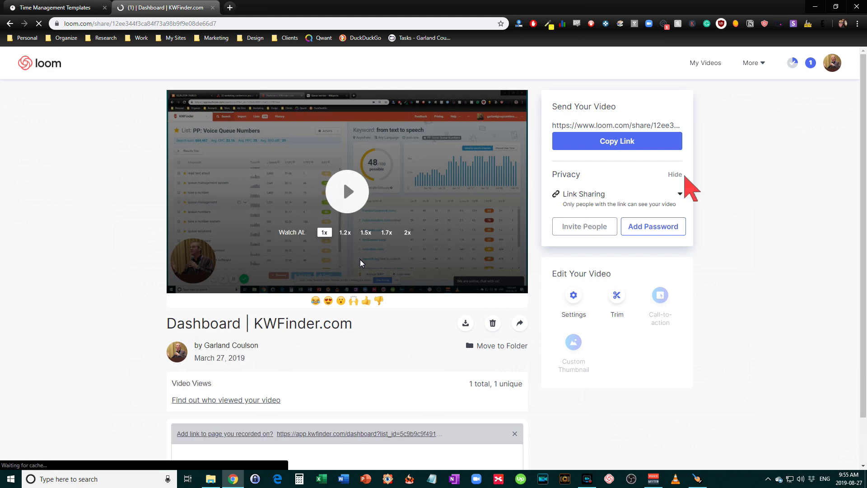
click(673, 142)
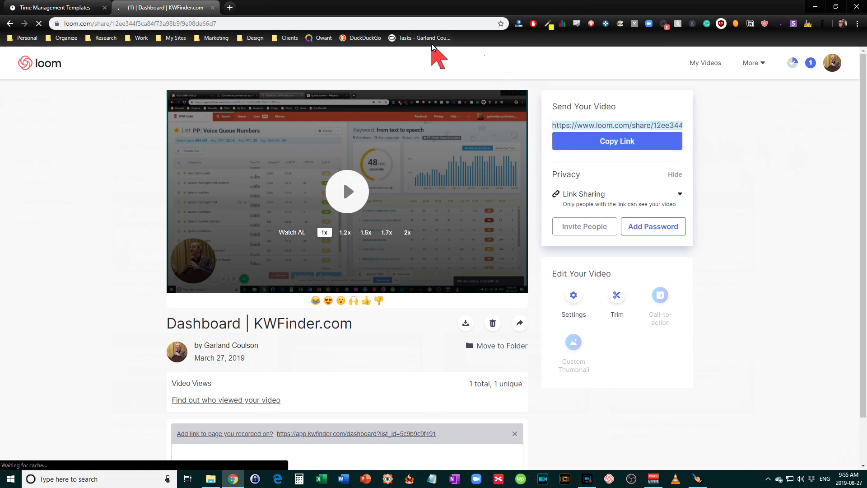
Return to the Time Management Templates page in Notion and add an empty line below the Google Alerts process link under Processes.
click(55, 8)
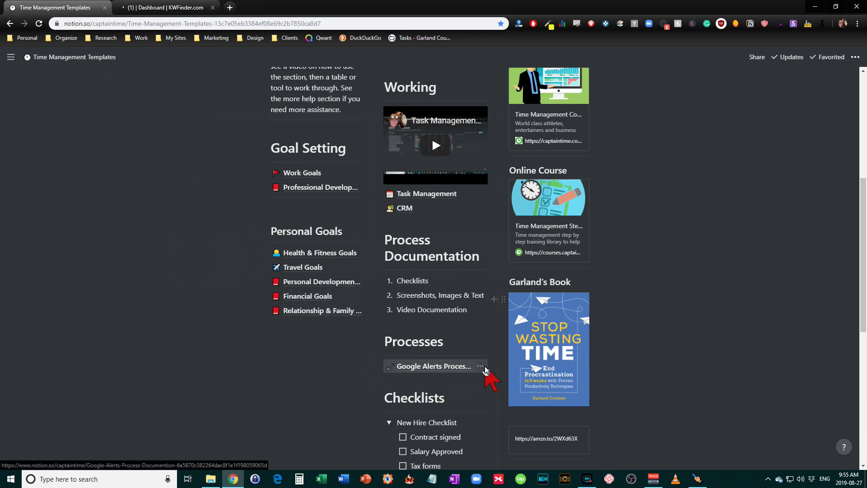
right_click(485, 367)
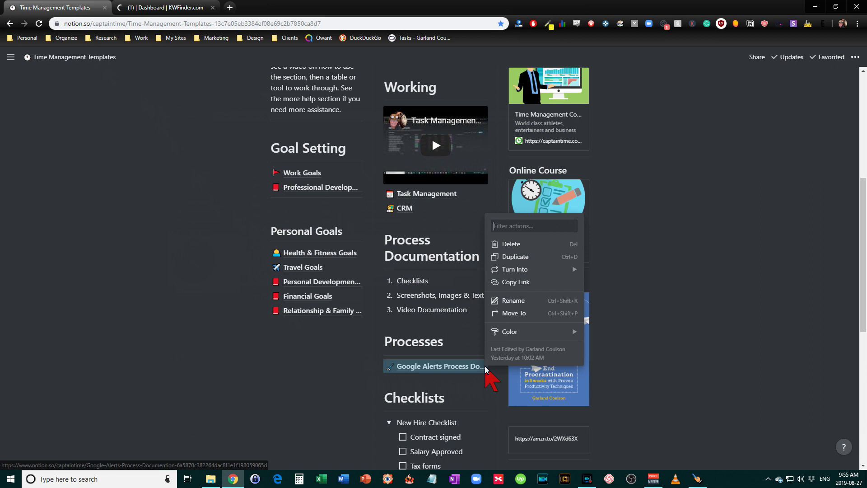
click(387, 376)
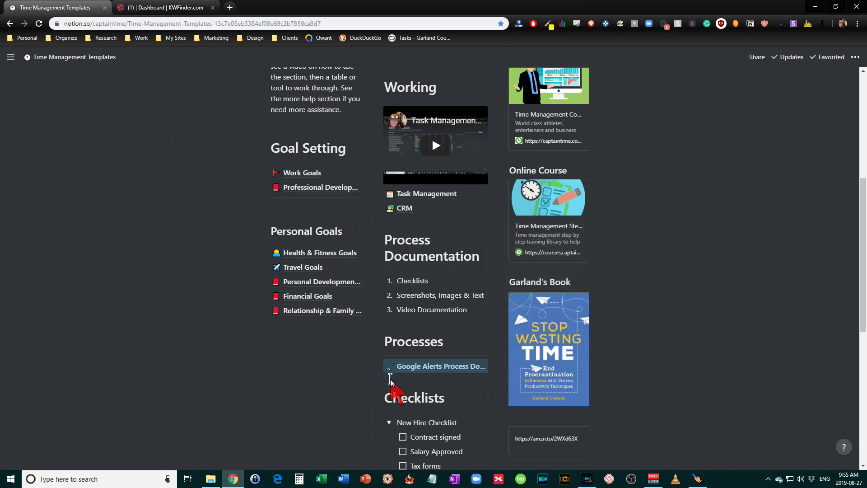
key(Return)
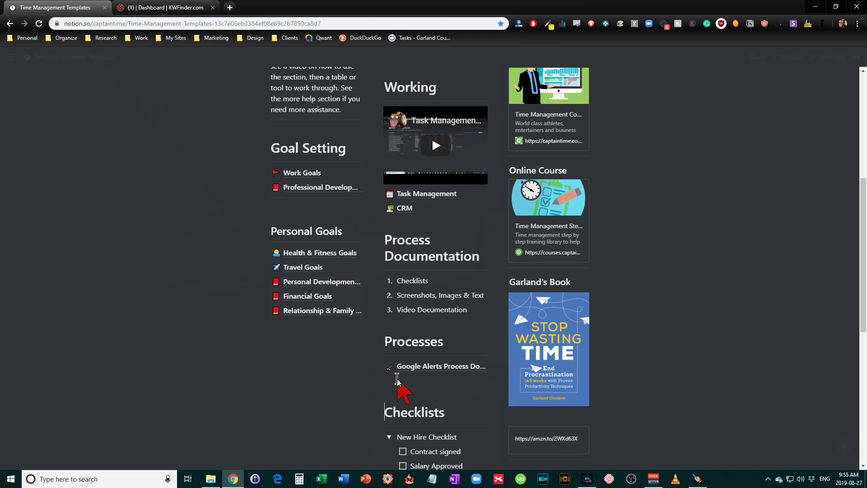
Insert a Loom embed on the empty line above the Checklists heading, using the copied share link of the KWFinder video.
text(/)
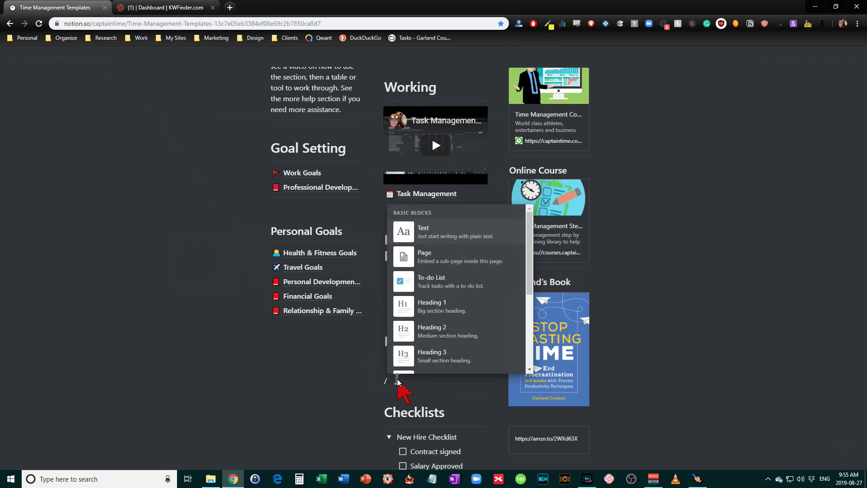
text(lo)
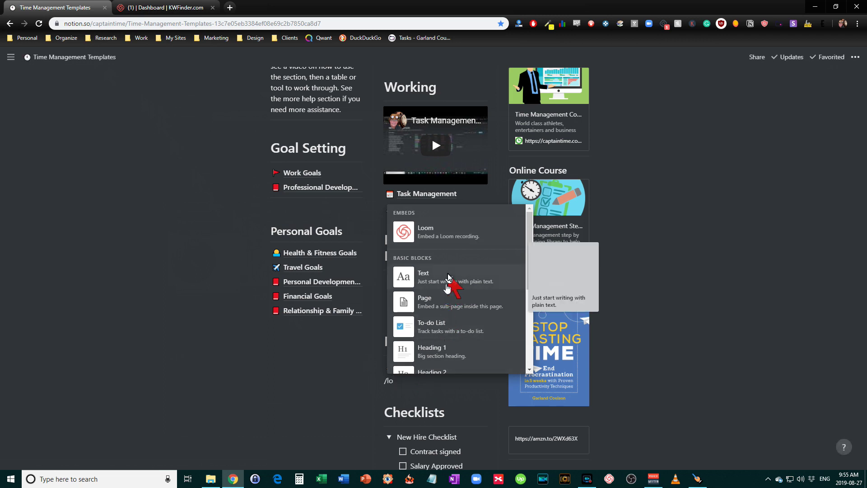
click(453, 231)
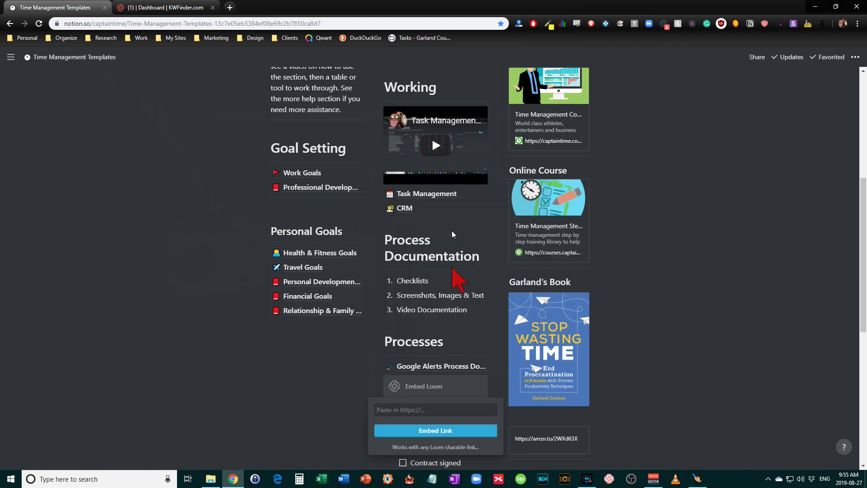
key(ctrl+v)
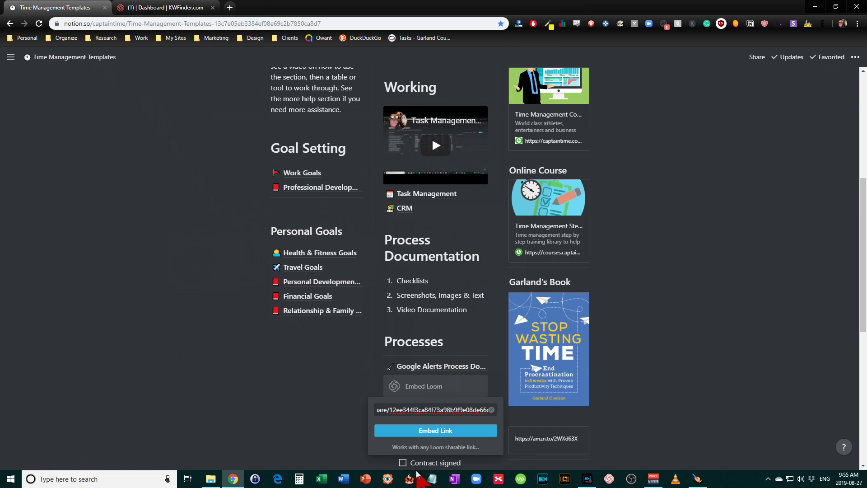
click(416, 432)
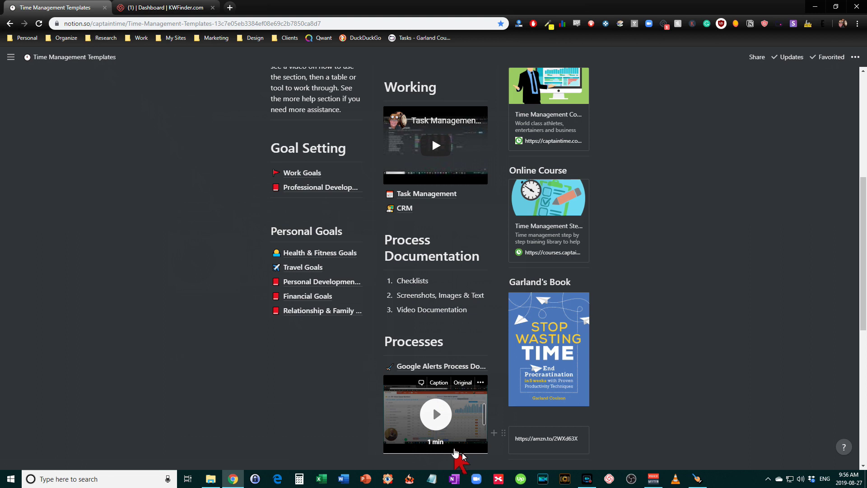
Play the embedded Loom video in full screen, pause it, and return to the page.
click(435, 411)
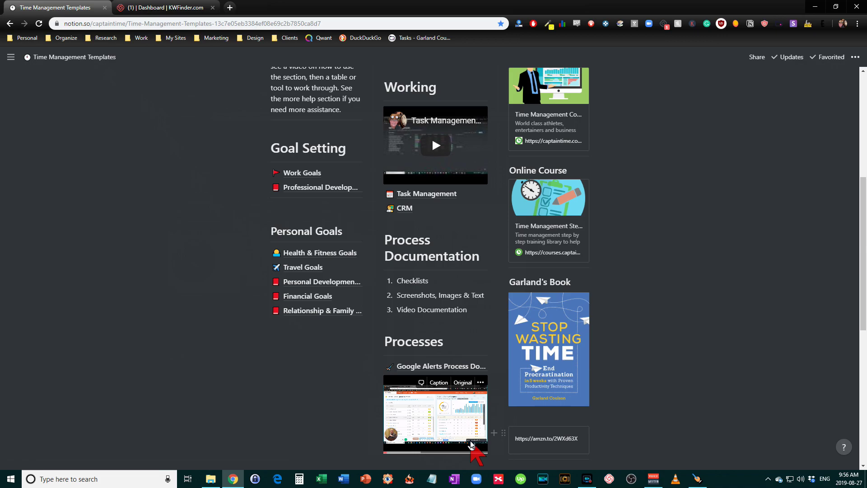
click(472, 442)
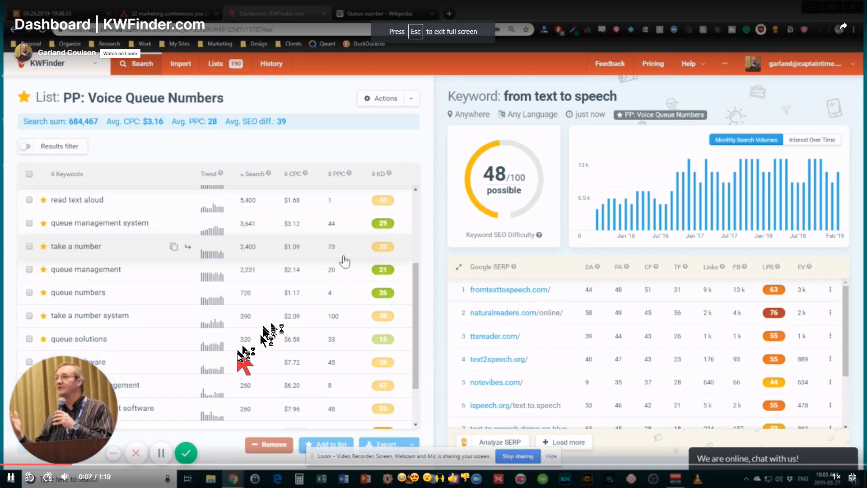
click(320, 343)
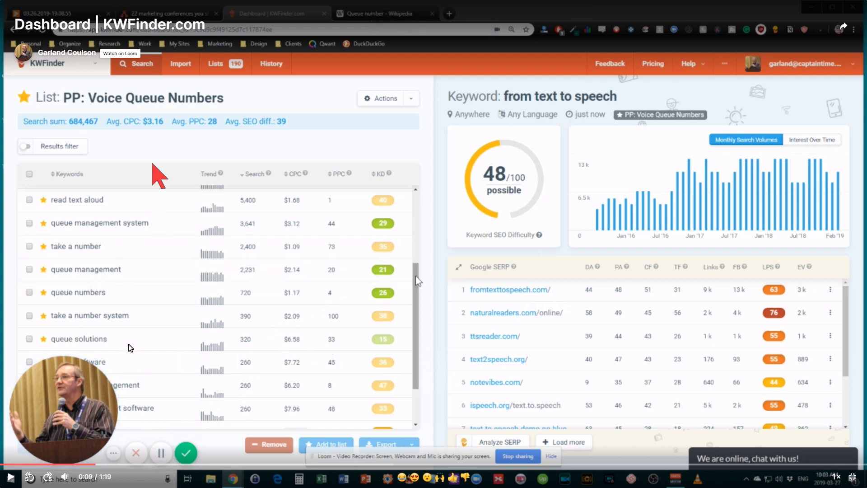
key(Escape)
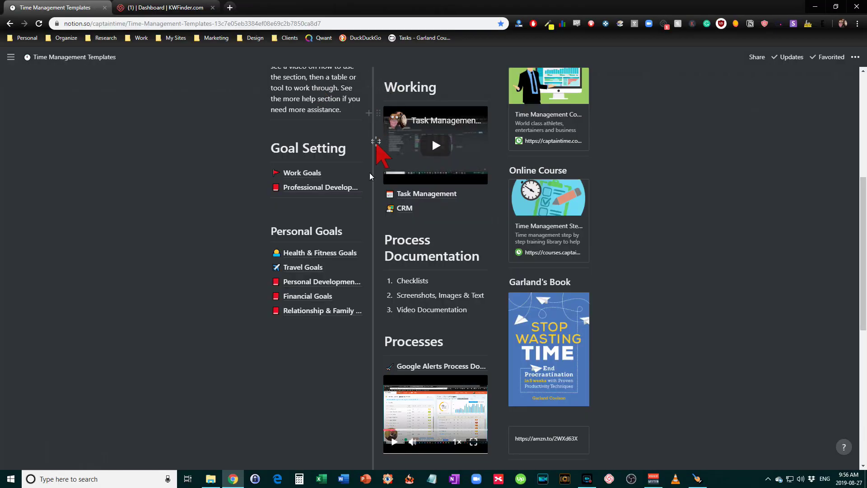